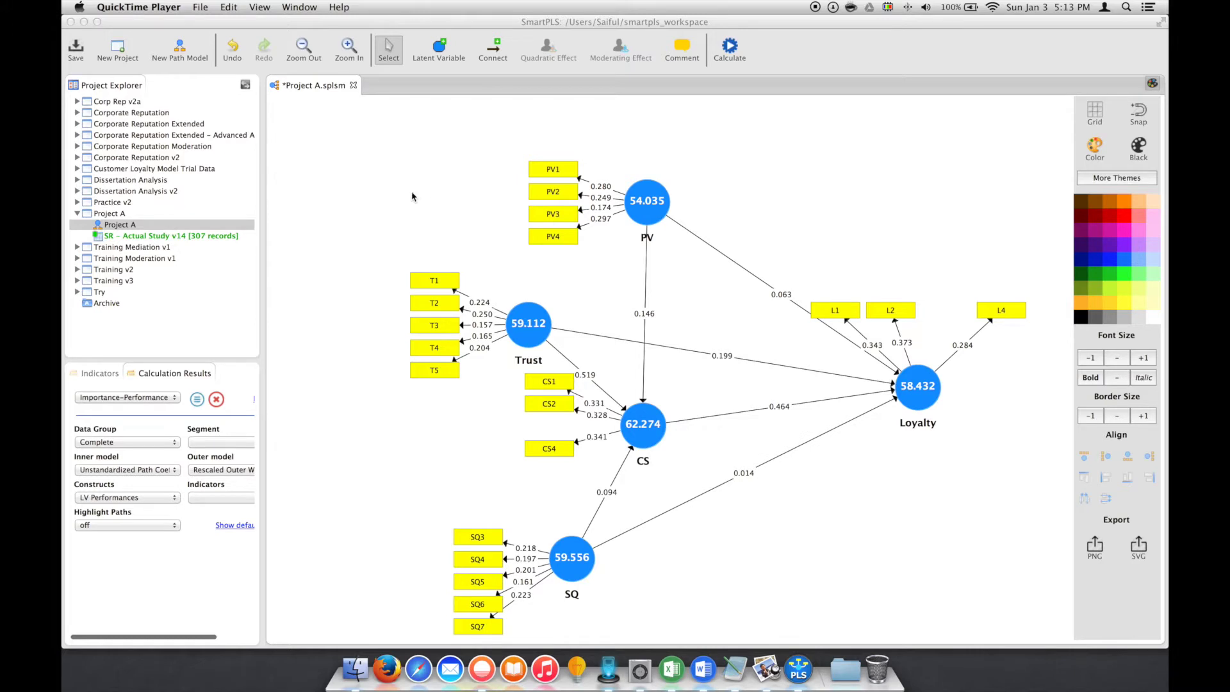
- Open the SR – Actual Study v14 dataset from the Project Explorer to view its indicator statistics
click(215, 237)
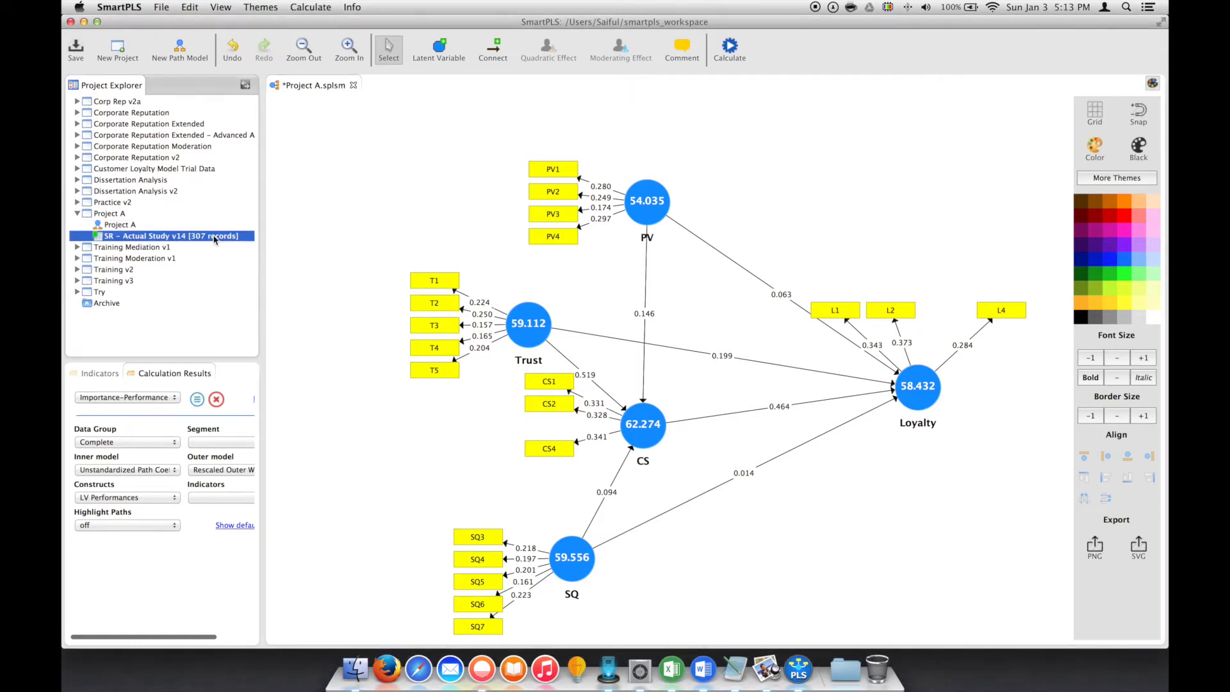
double_click(215, 238)
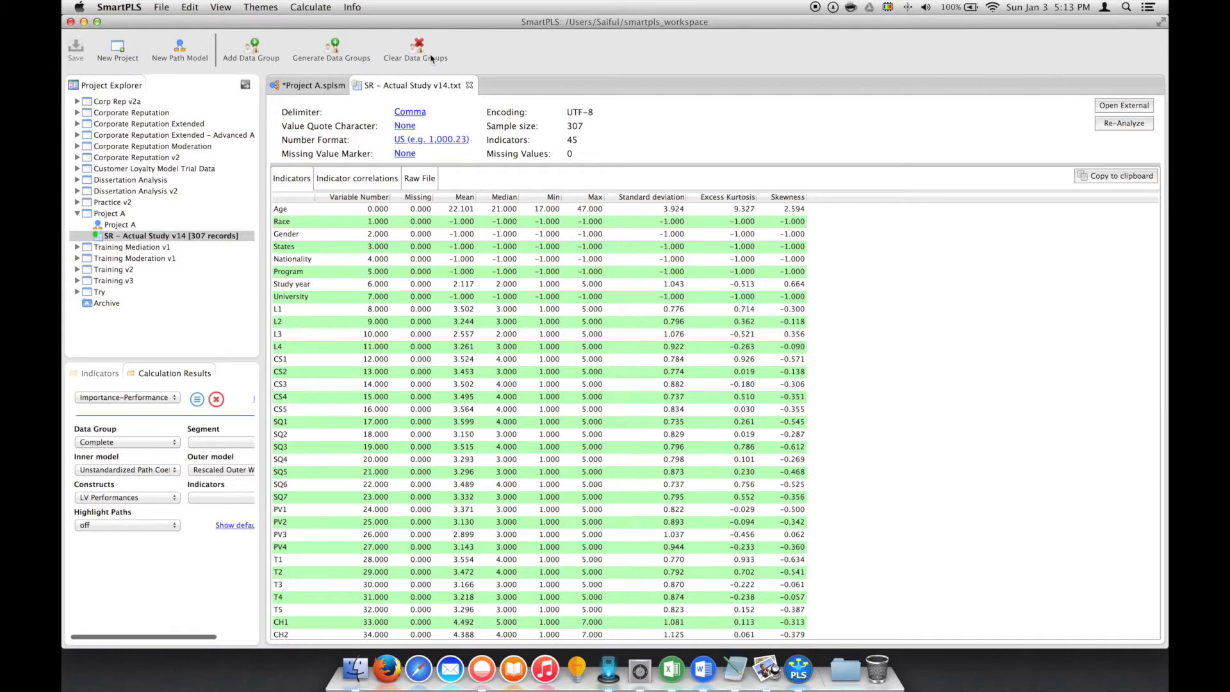
- Add a data group named Gender Male with the condition Gender is equal to Male (91 records)
click(253, 56)
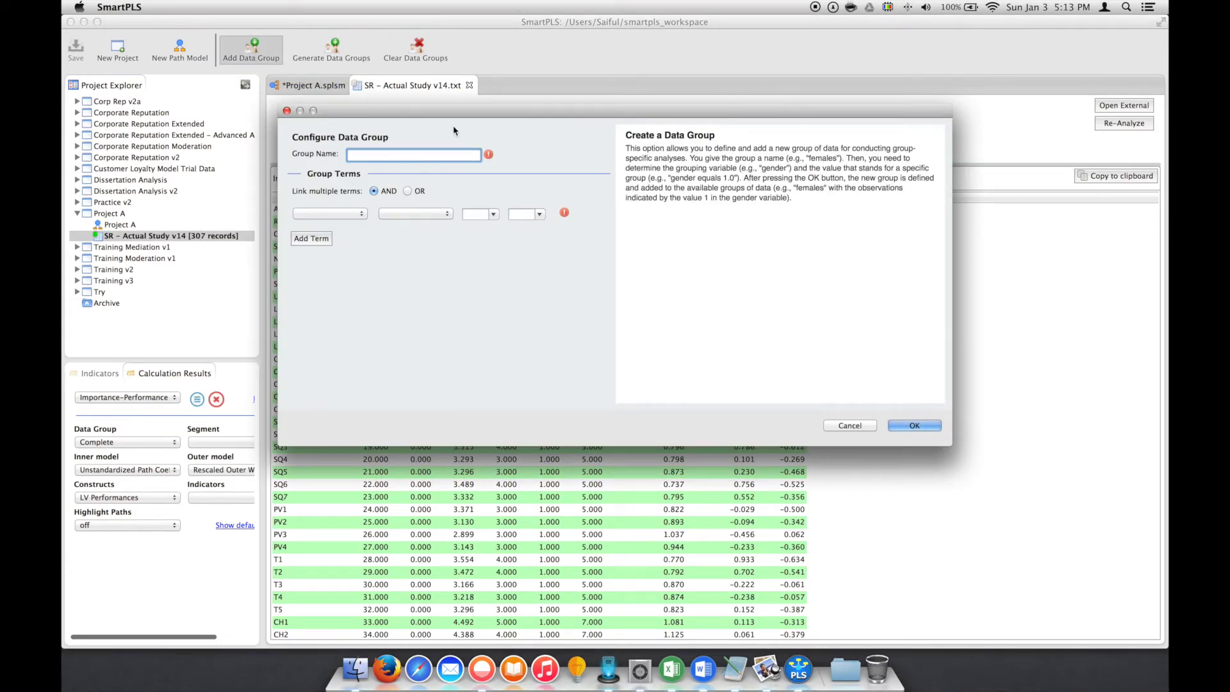
text(Gen)
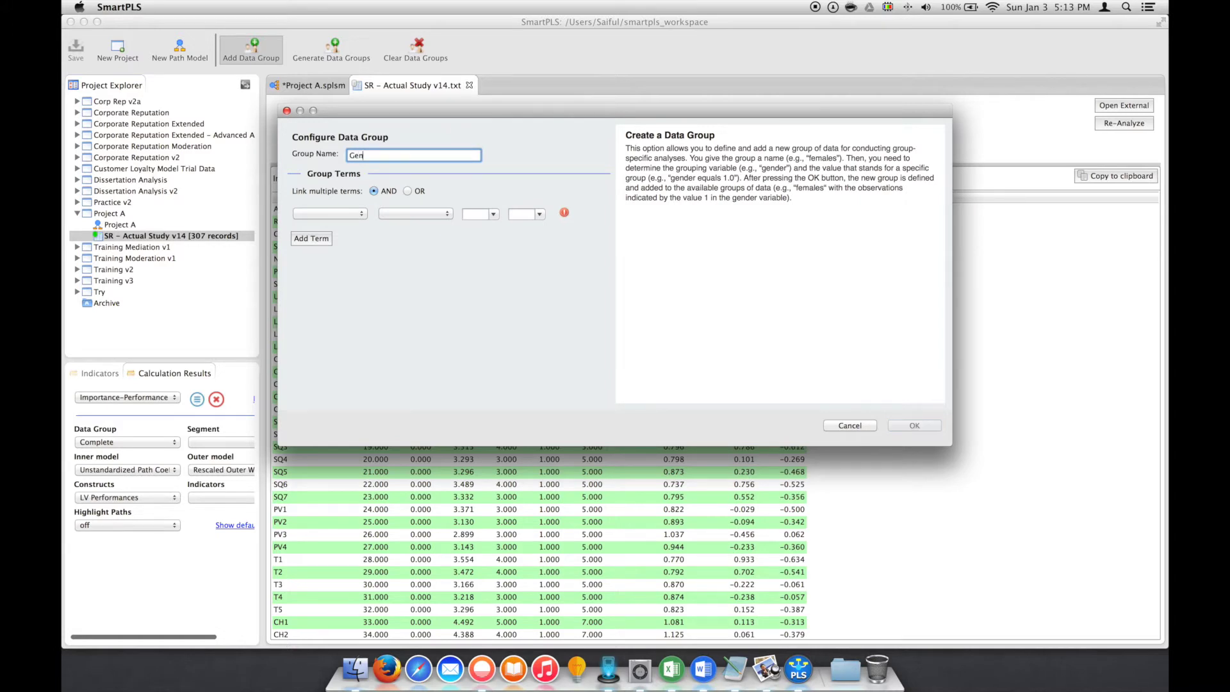
text(eder Male)
click(357, 214)
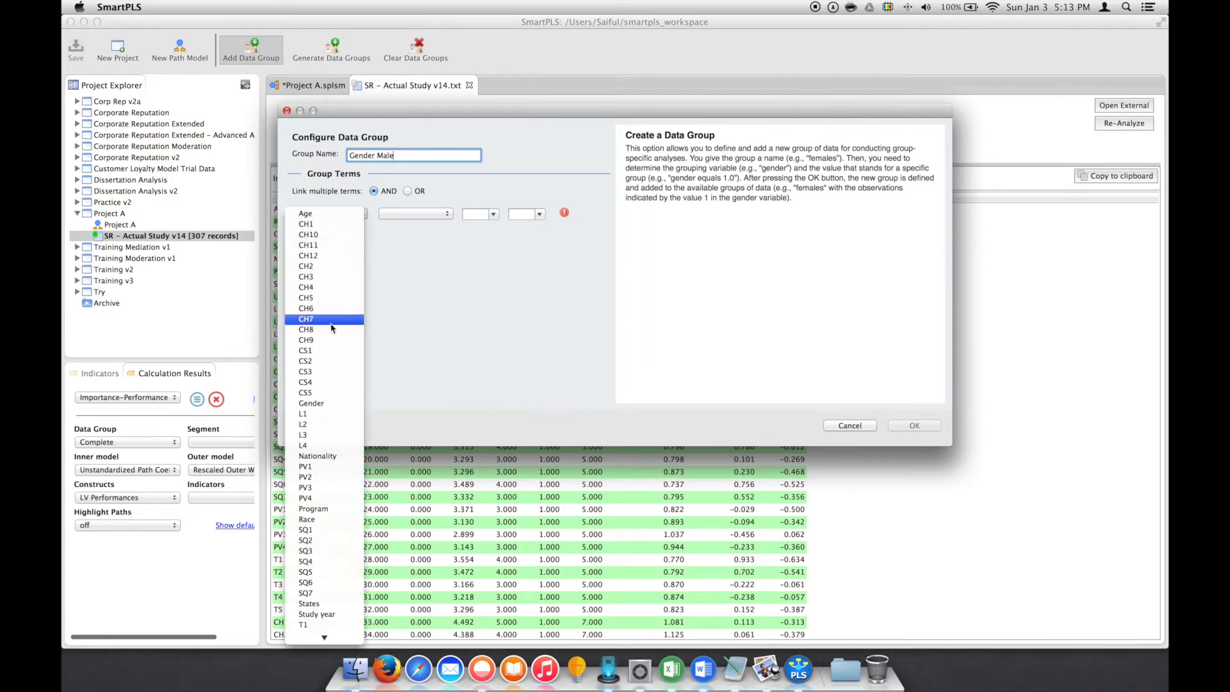
click(326, 403)
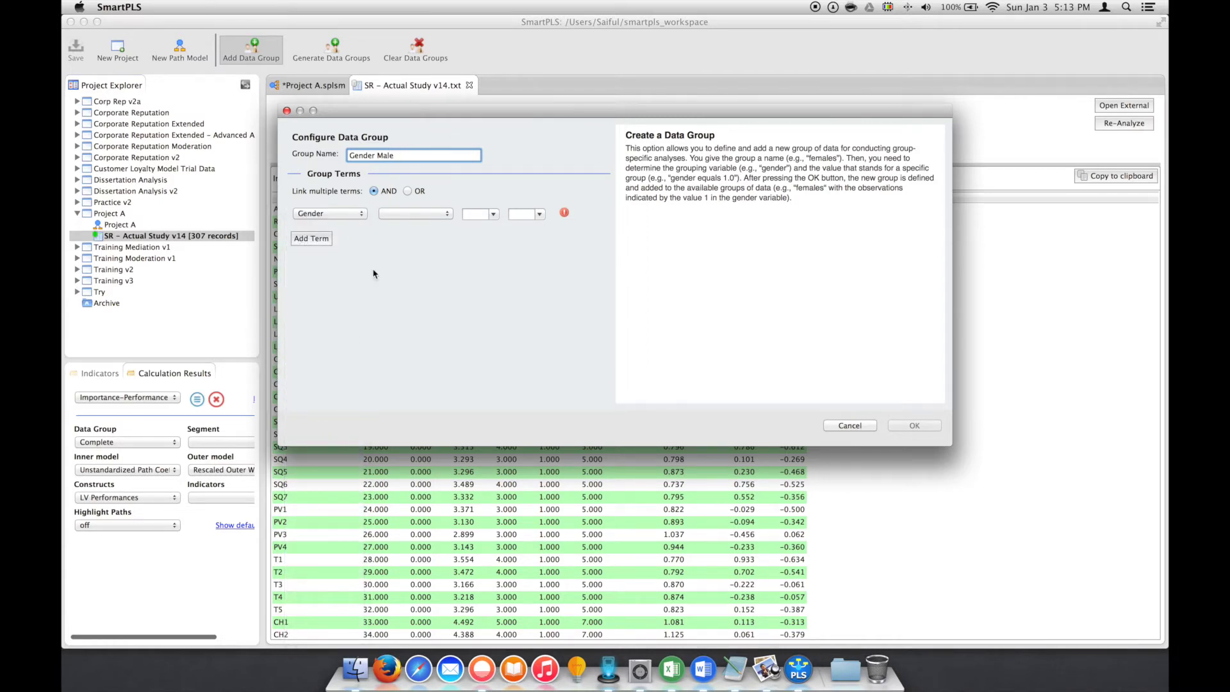
click(402, 216)
click(402, 217)
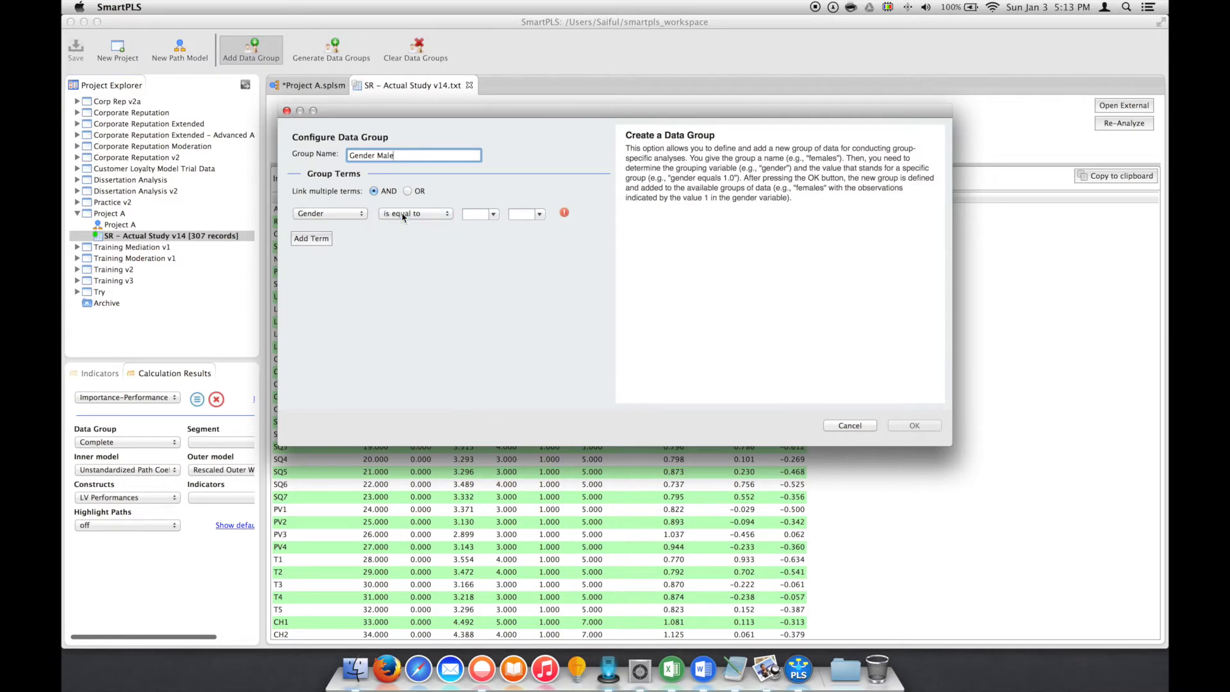
click(491, 214)
click(474, 238)
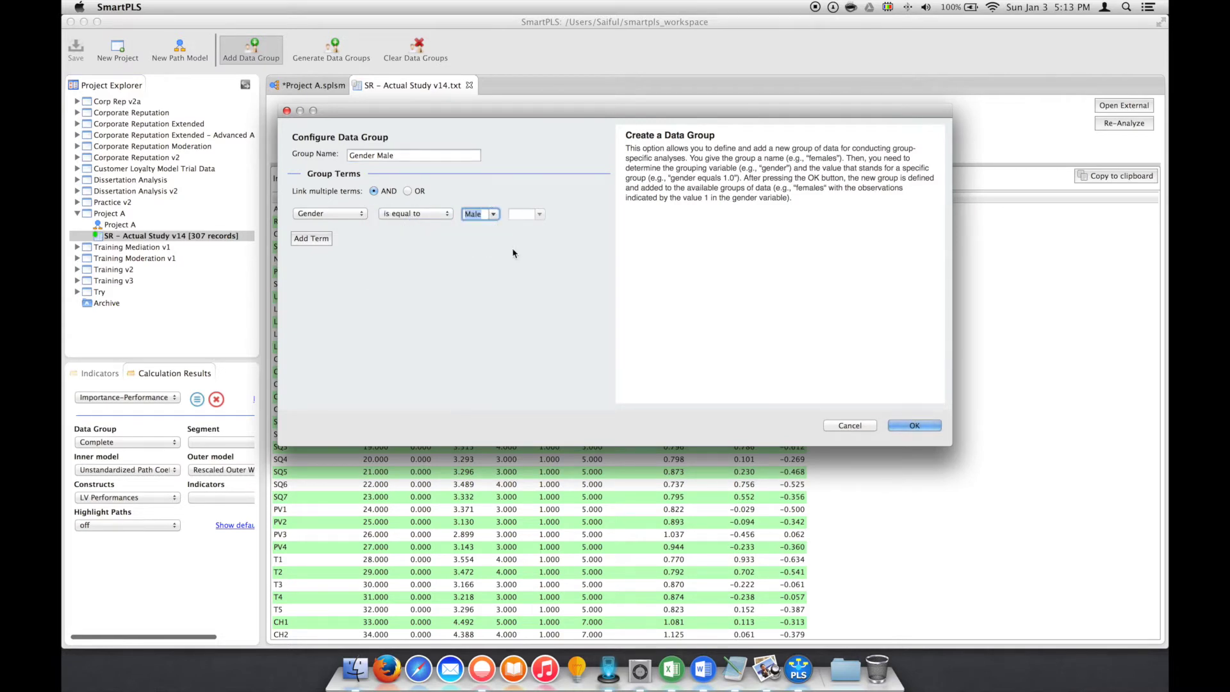
click(913, 426)
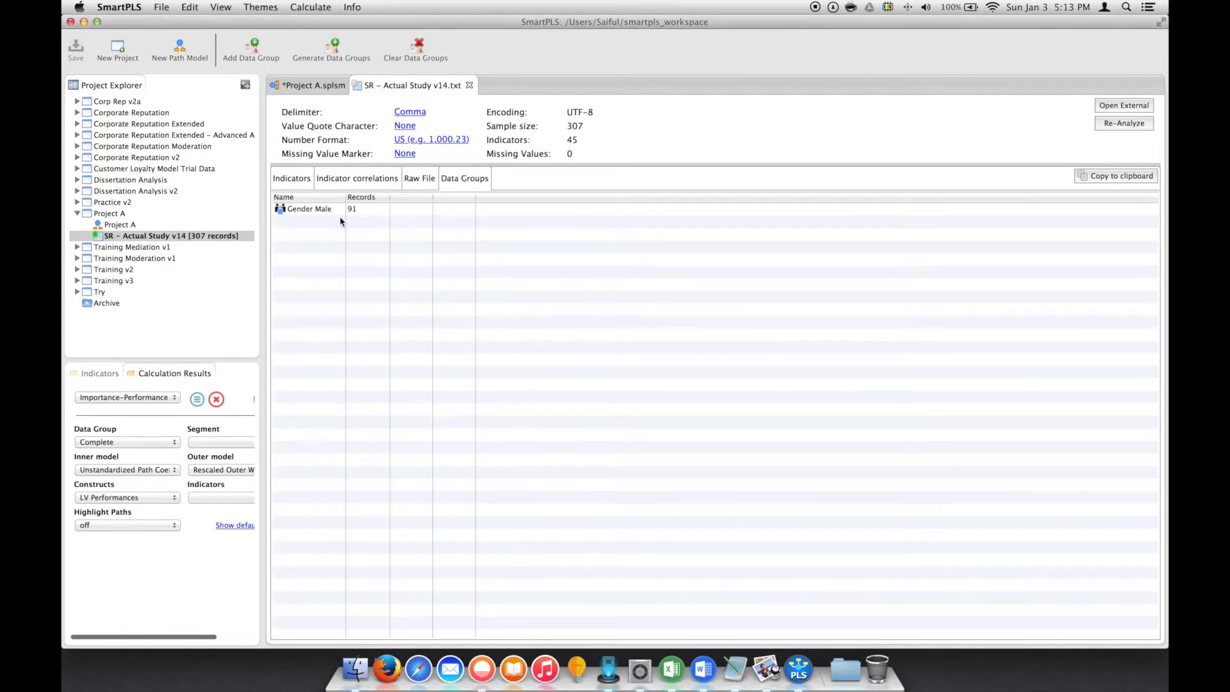
- Add a data group named Gender Female with the condition Gender is equal to Female (216 records)
mouse_move(340, 214)
click(259, 57)
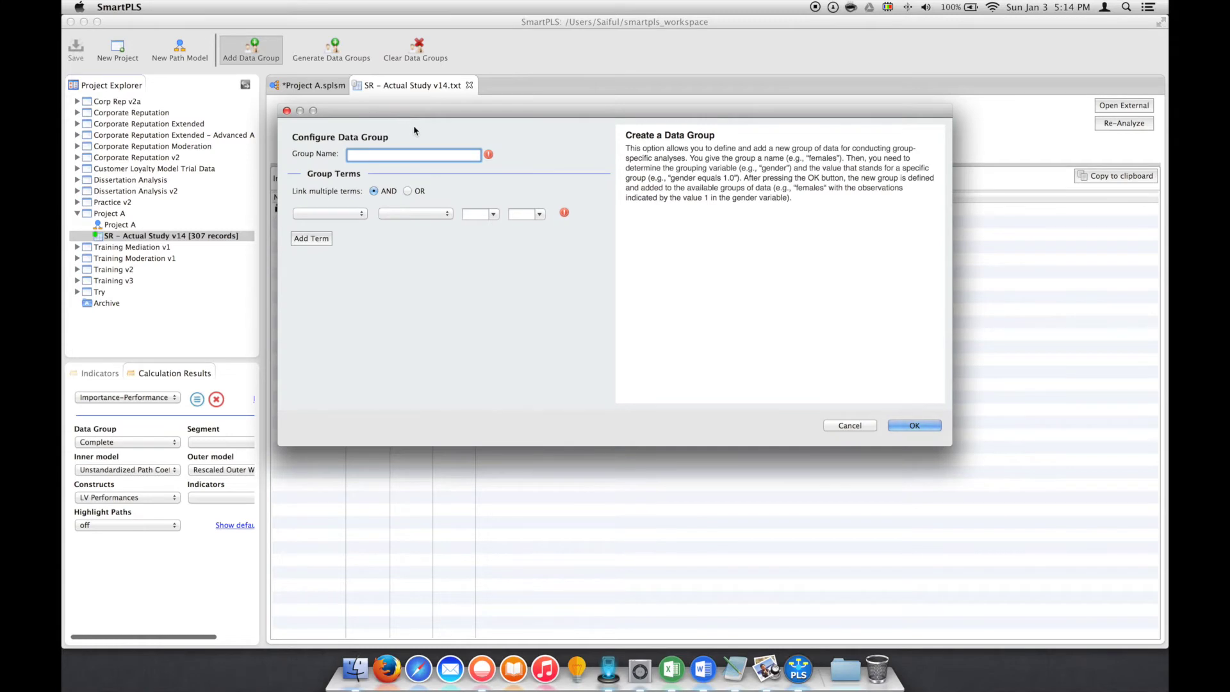
text(Gender)
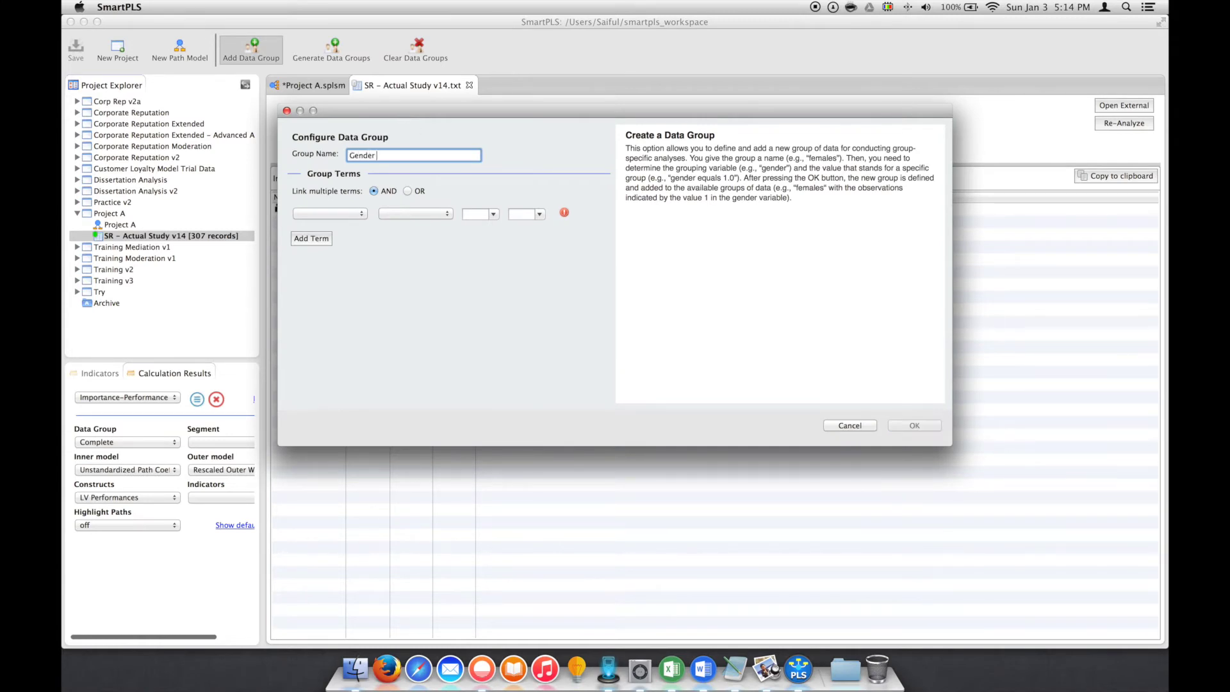
text( Female)
click(359, 214)
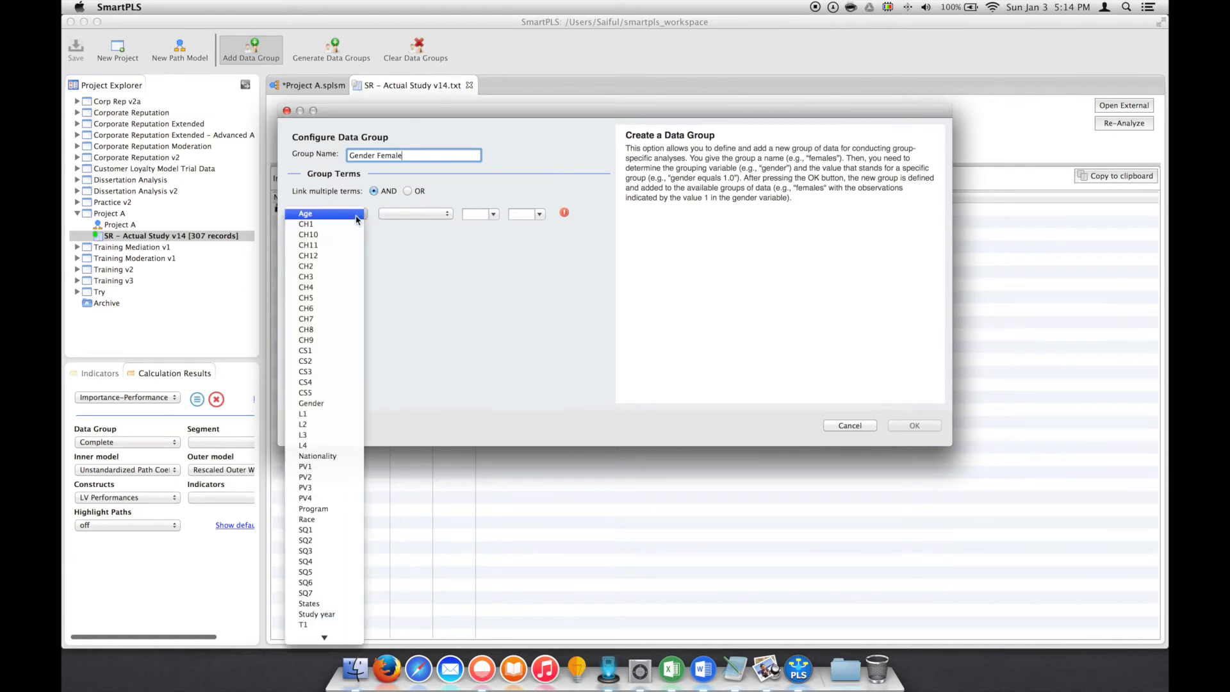
click(334, 404)
click(411, 212)
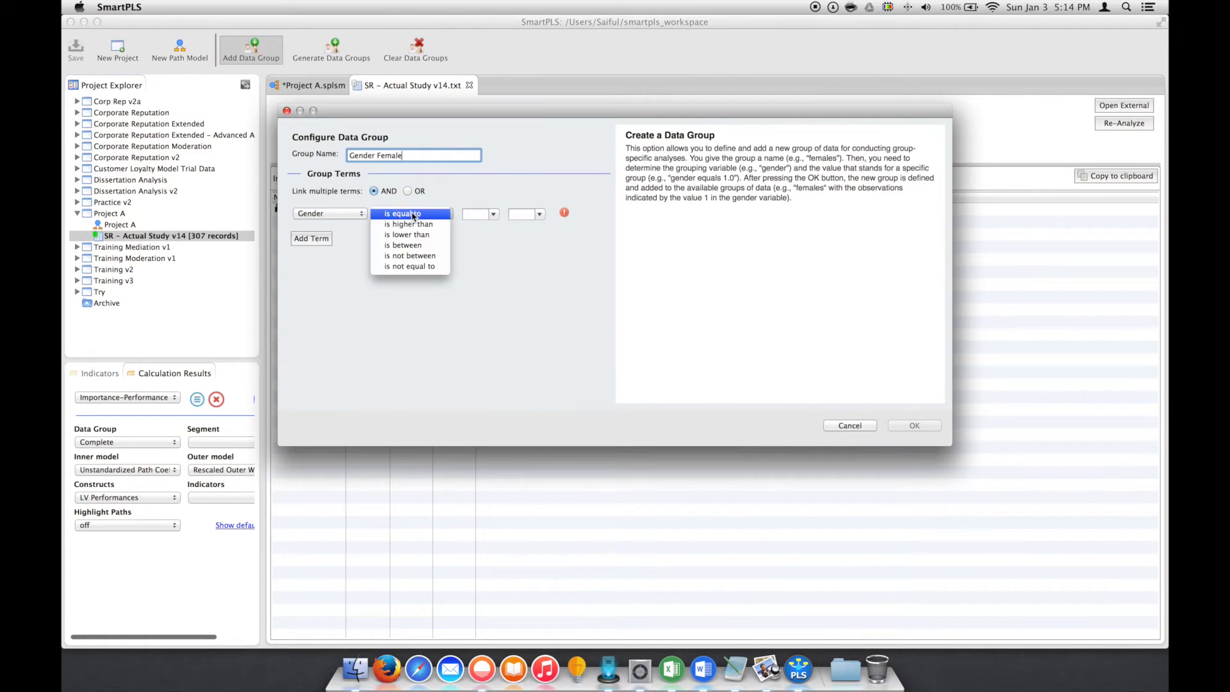
click(413, 215)
click(494, 214)
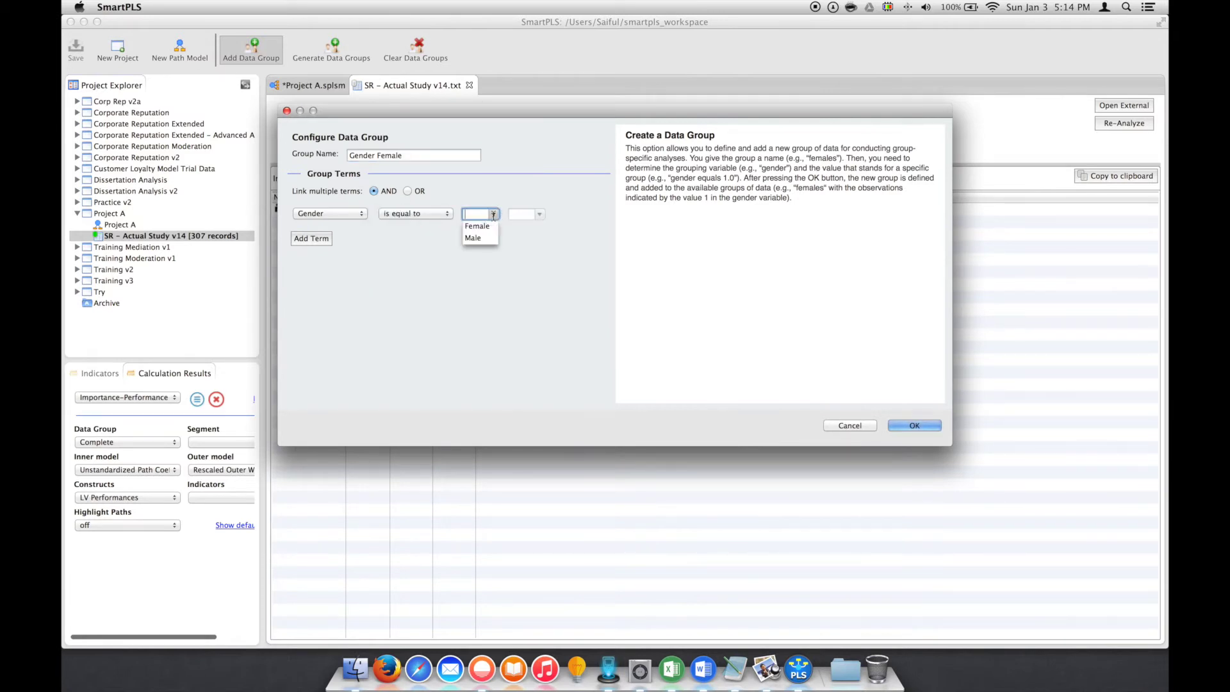
click(480, 226)
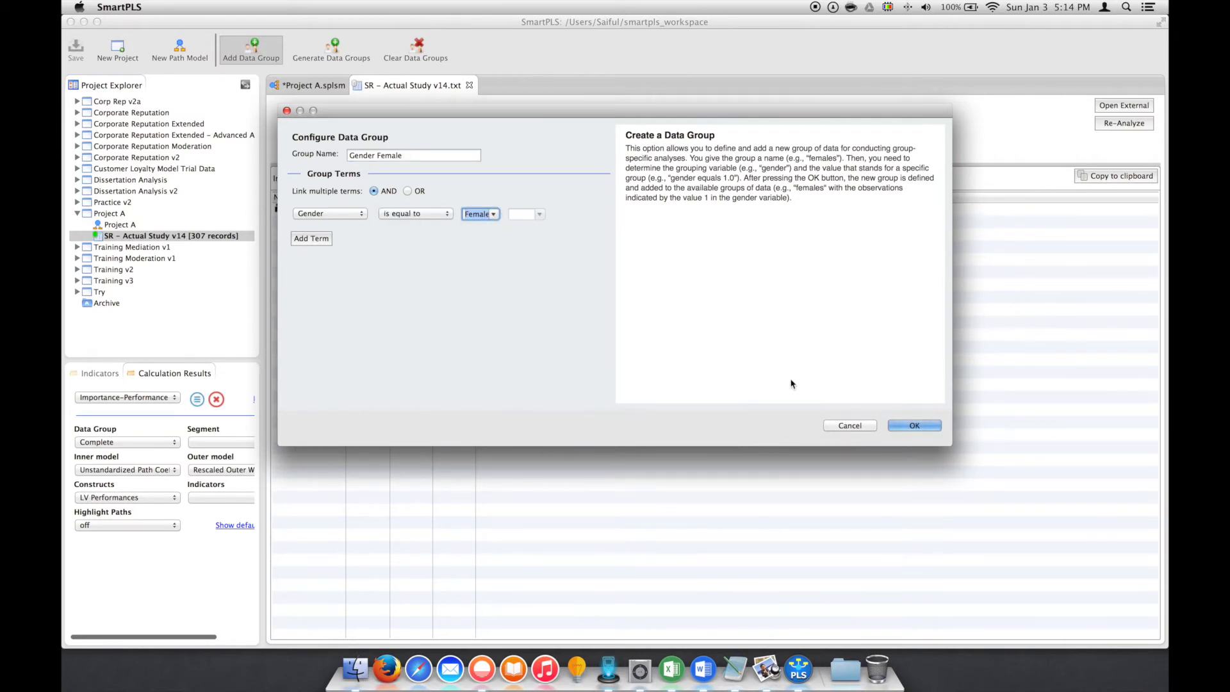
click(906, 428)
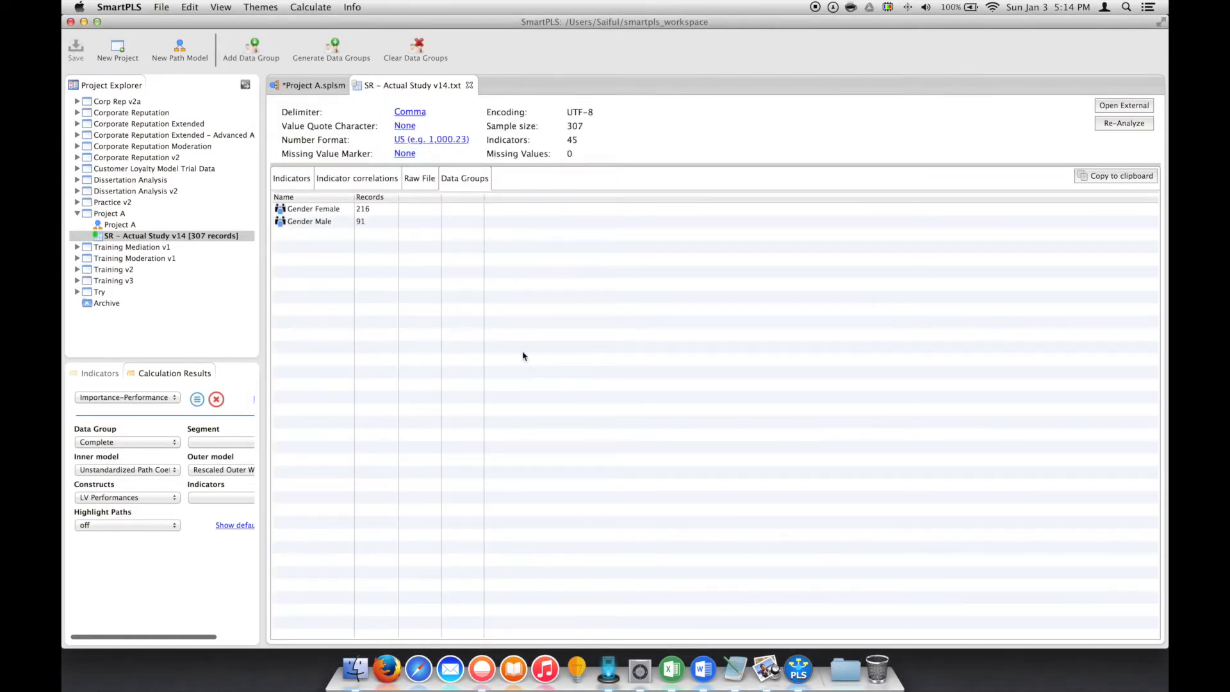
- Switch back to the Project A.splsm path model with Trust, PV, CS, SQ and Loyalty
mouse_move(309, 214)
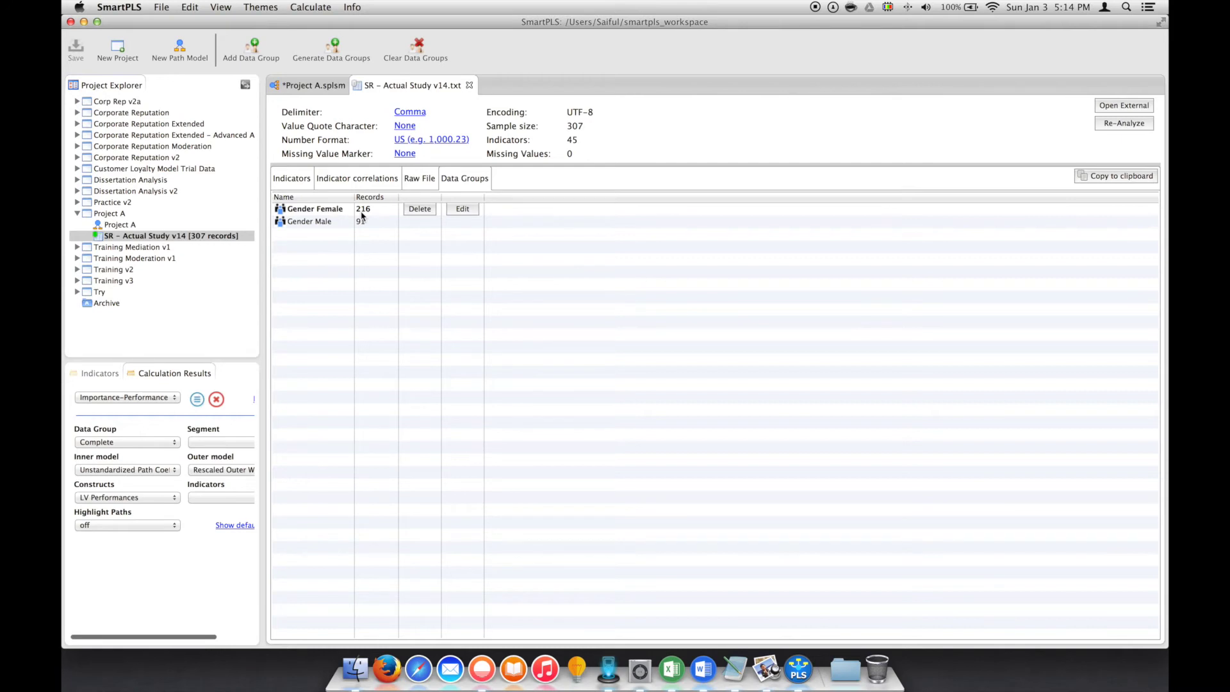
mouse_move(362, 223)
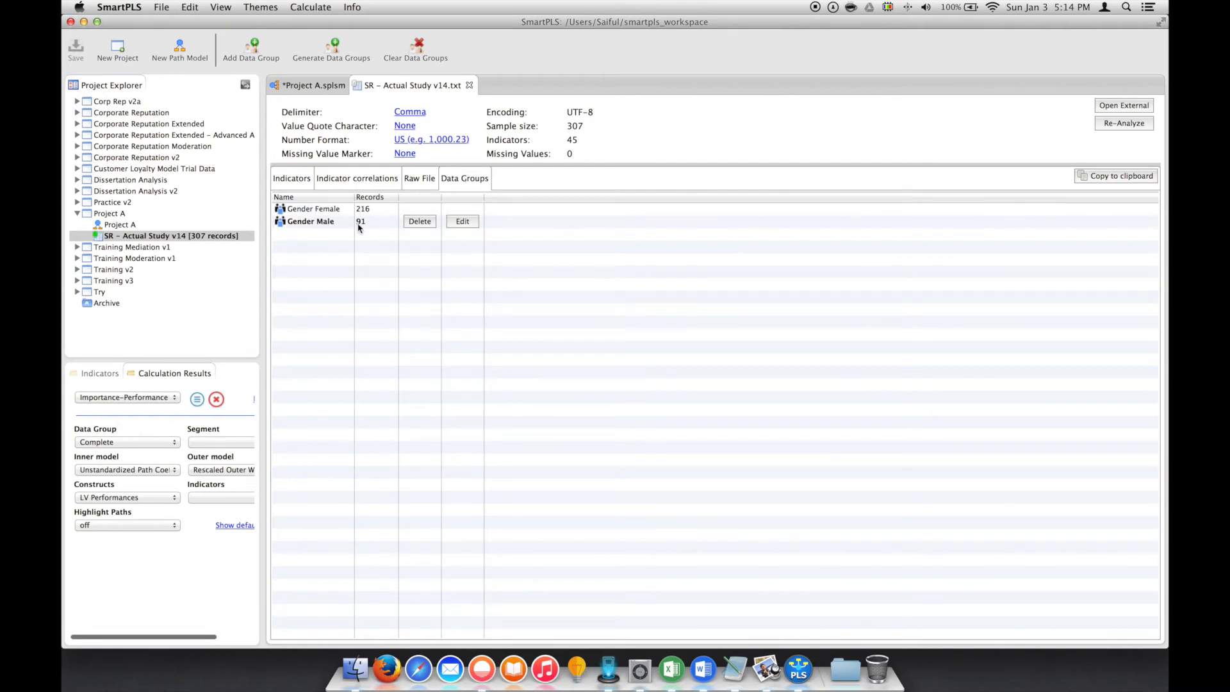
click(318, 89)
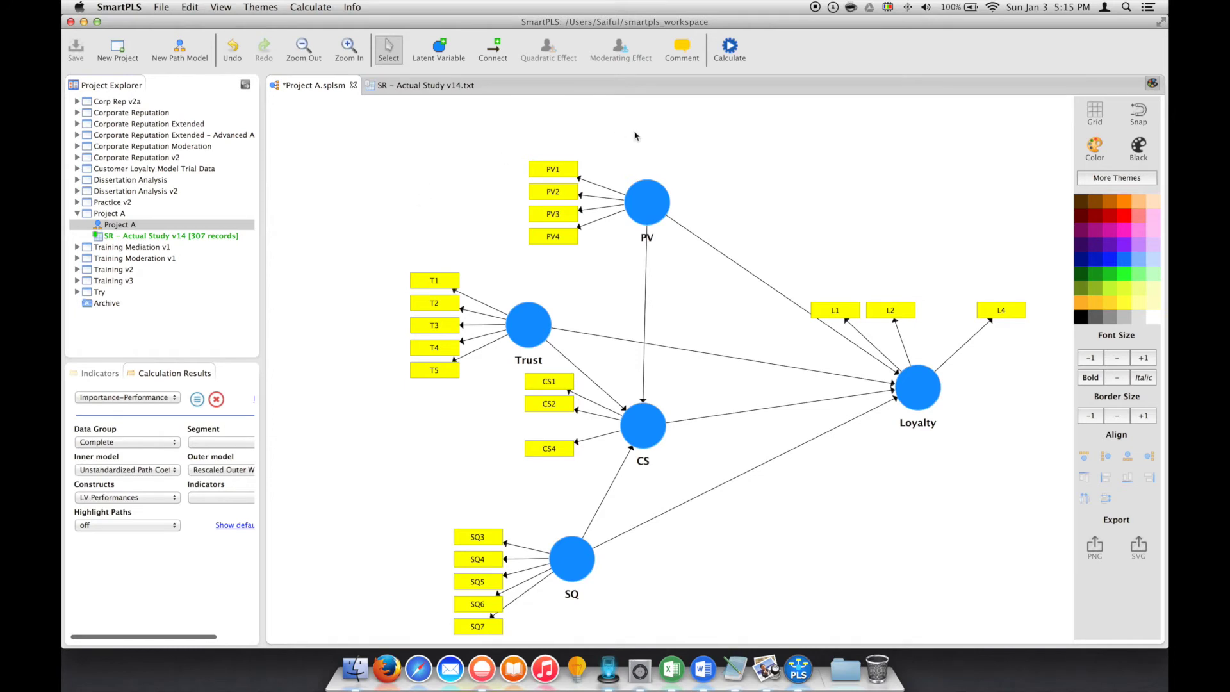
- Run Bootstrapping with all data groups selected, including Gender Female and Gender Male
click(733, 49)
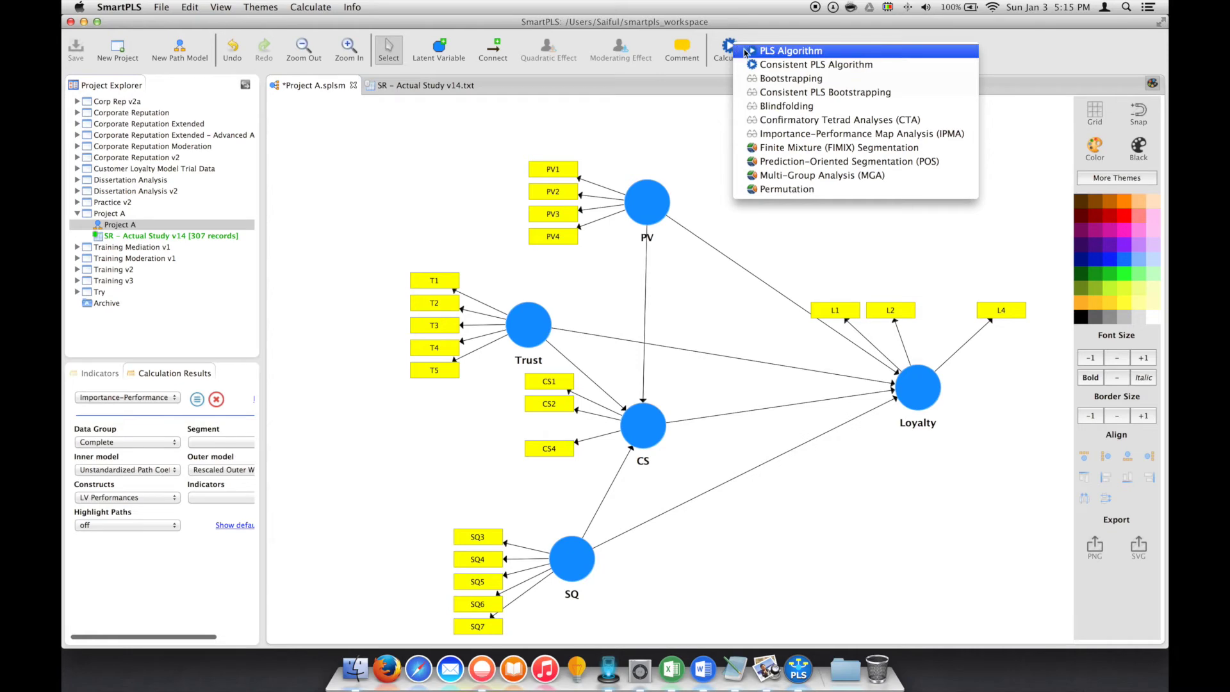
click(763, 79)
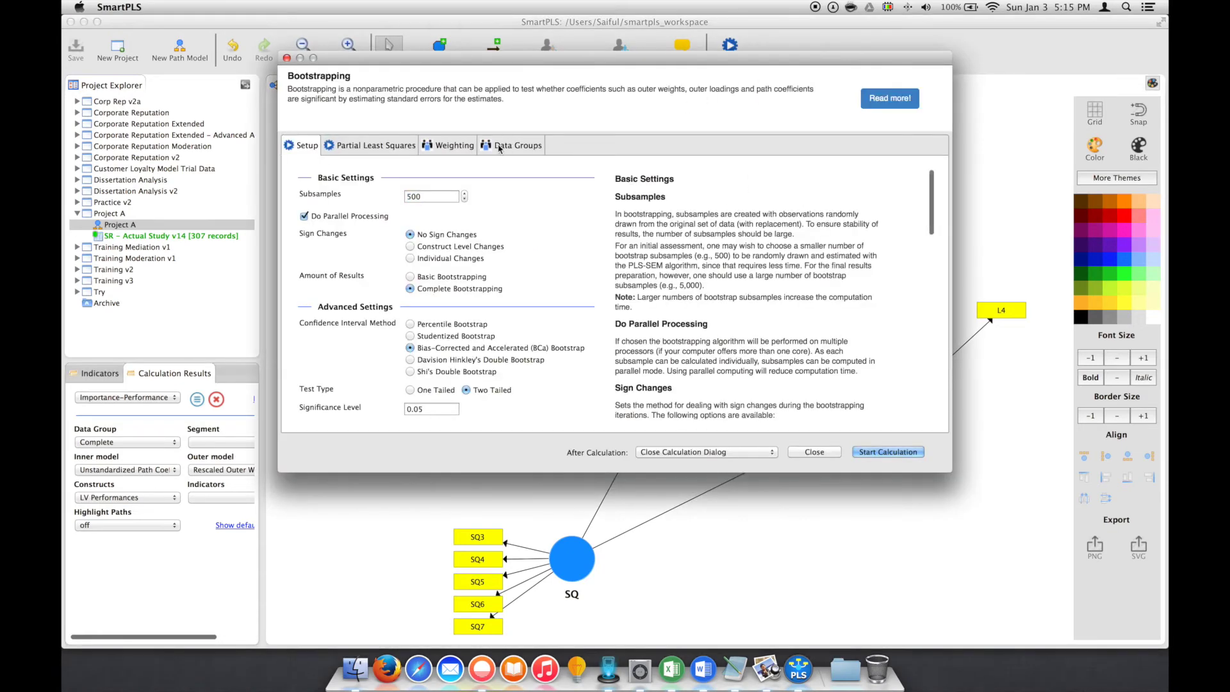
click(500, 147)
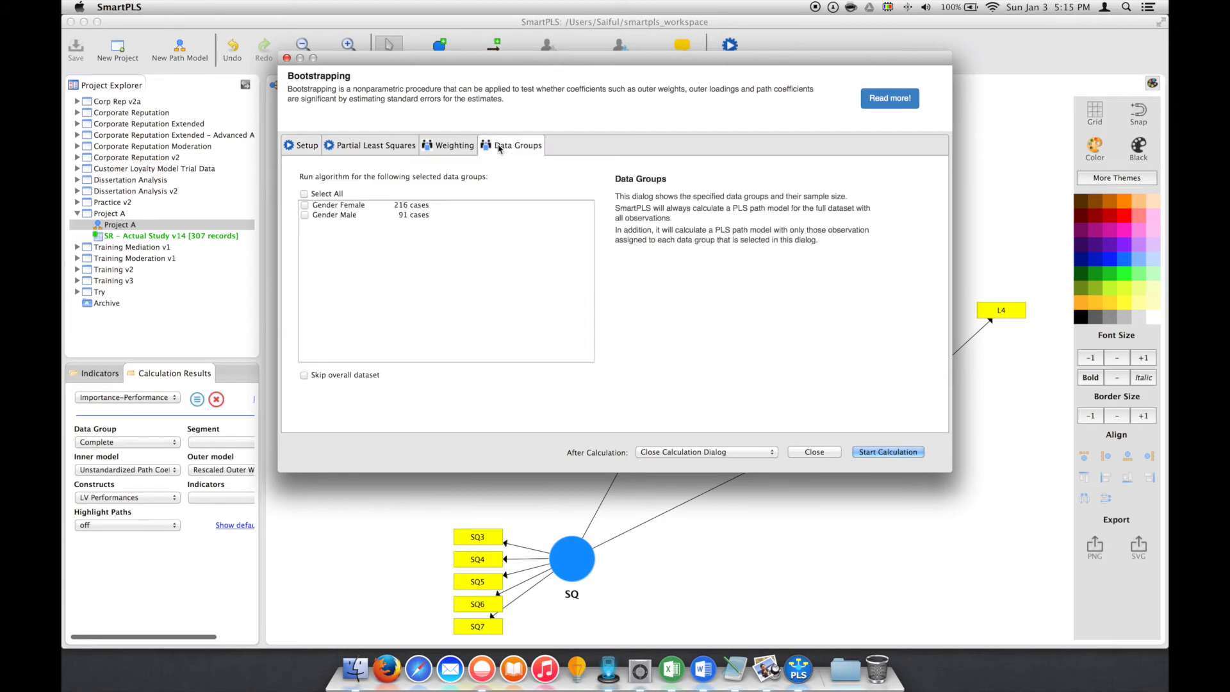
click(304, 205)
click(305, 193)
click(305, 215)
click(893, 452)
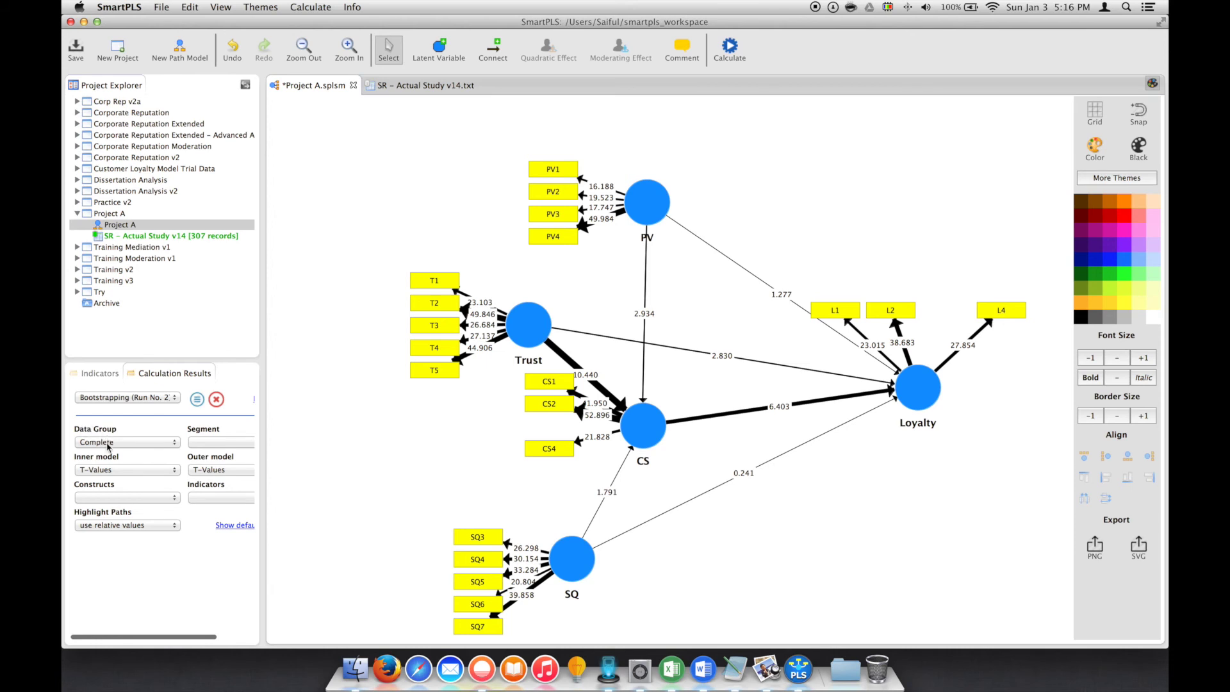
- Display the path model's T-values for Gender Female, then for Gender Male (CS → Loyalty 4.547)
click(108, 443)
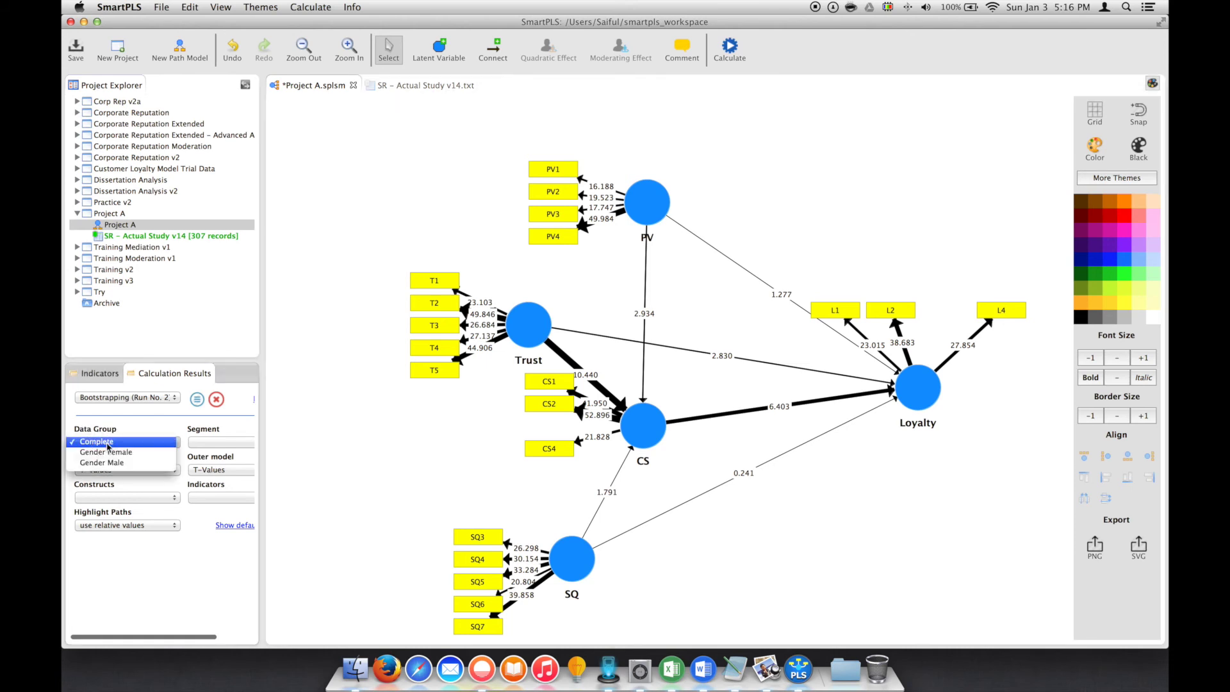
click(138, 452)
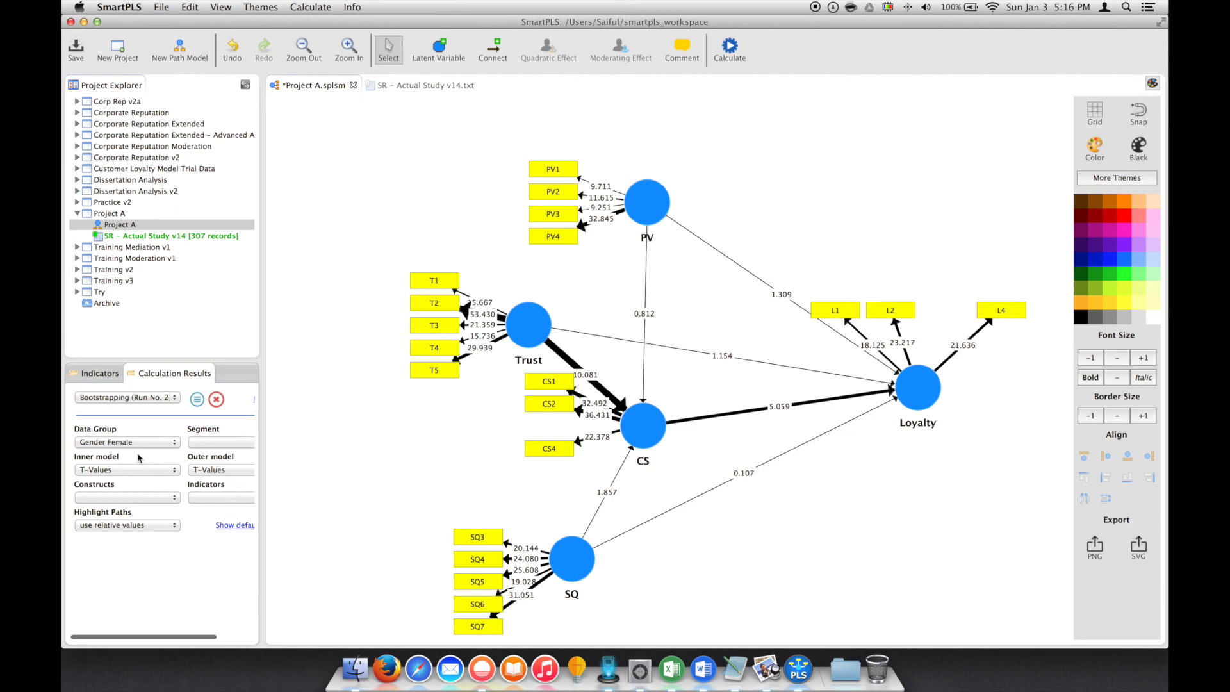
click(138, 442)
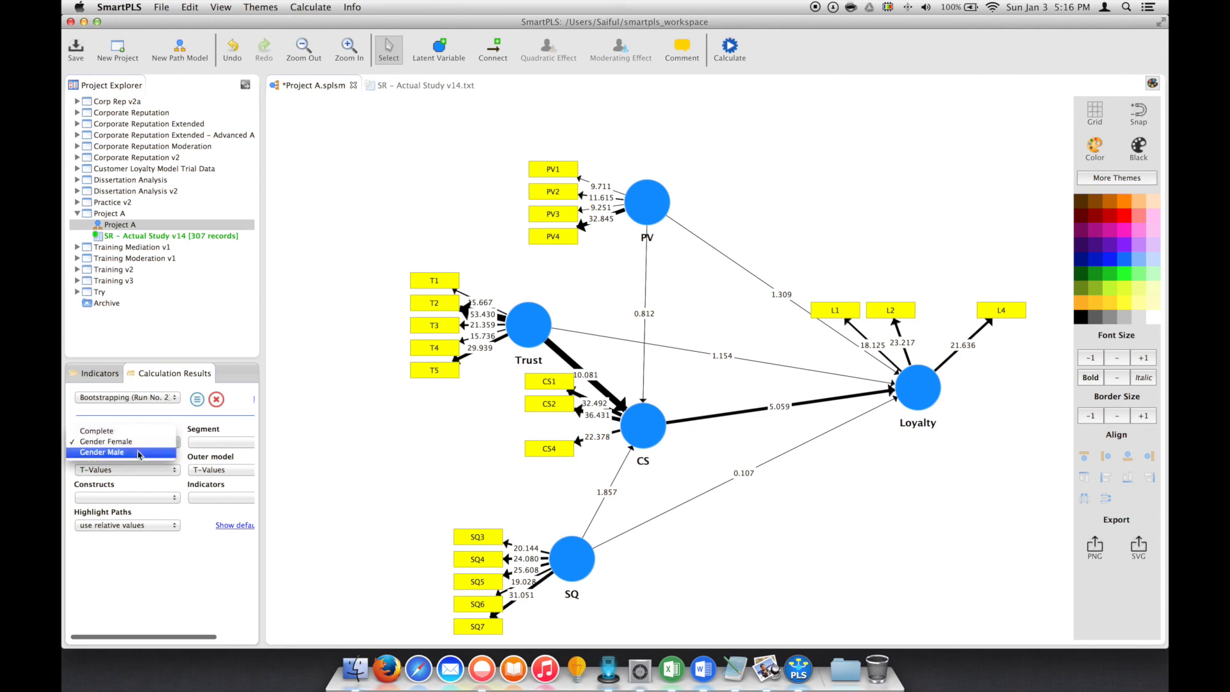
click(139, 453)
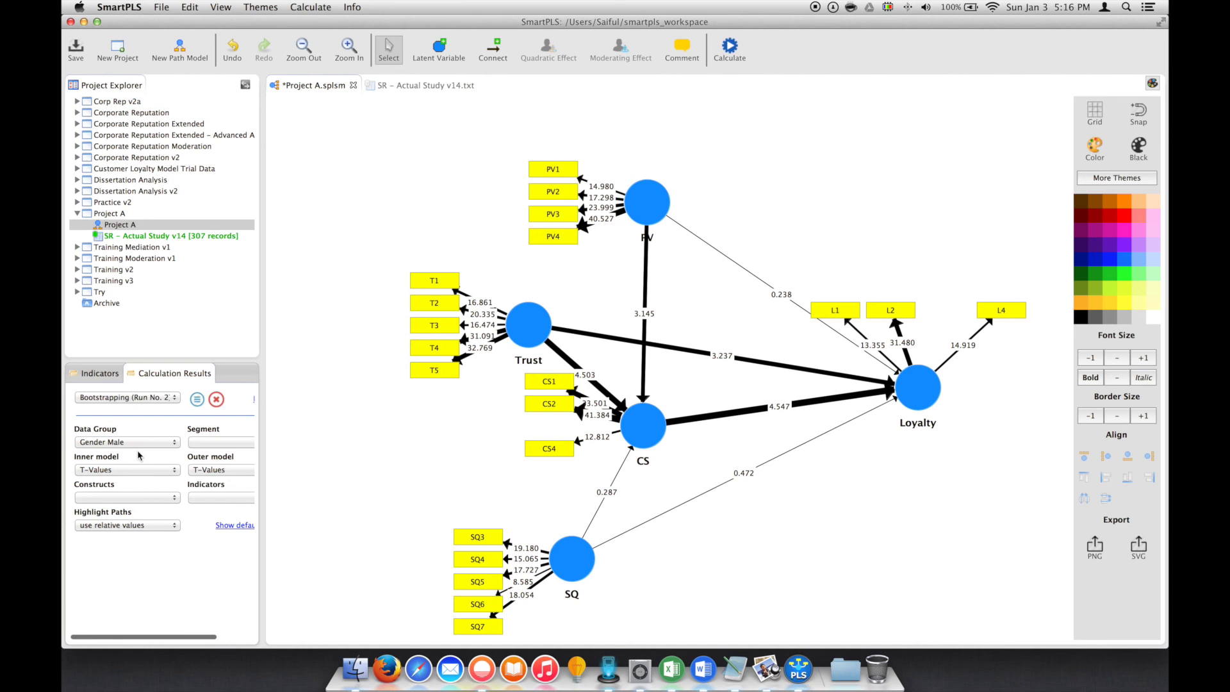